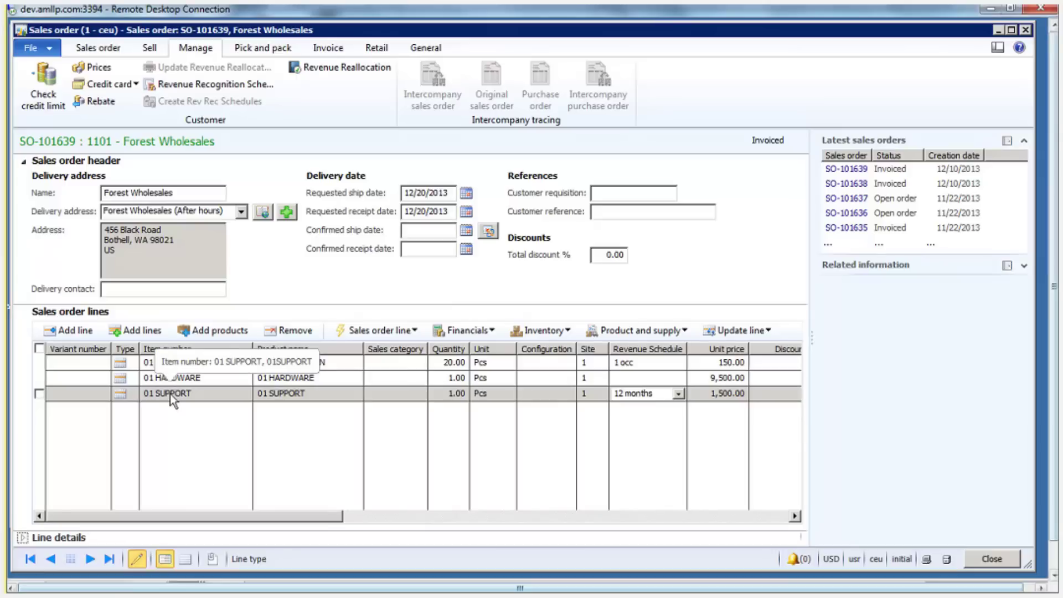
- Open the order's revenue reallocation and check the installation line's revenue type, leaving it unchanged
left_click(340, 67)
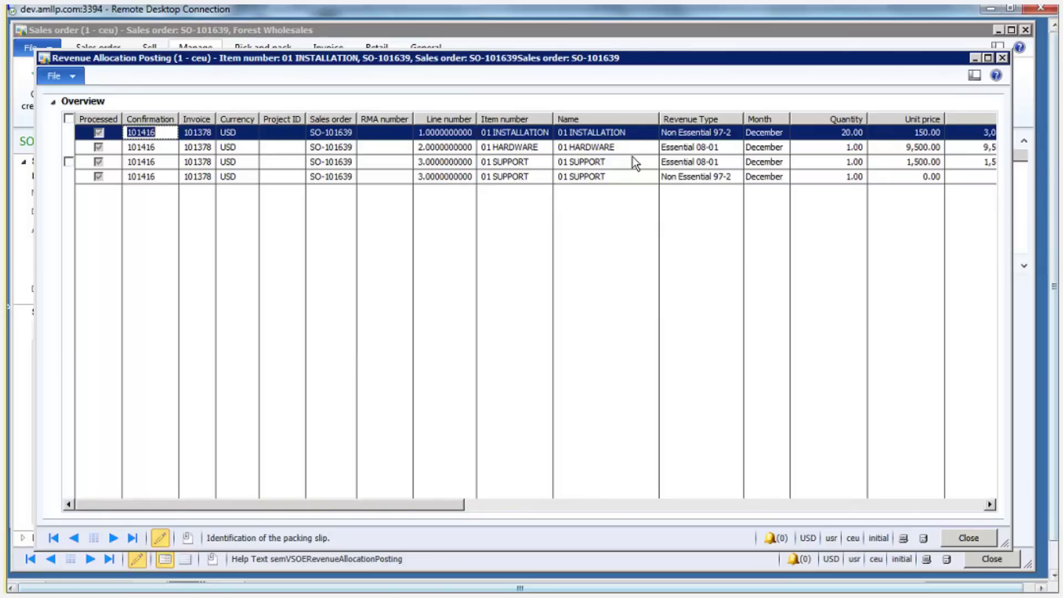
left_click(738, 133)
left_click(736, 134)
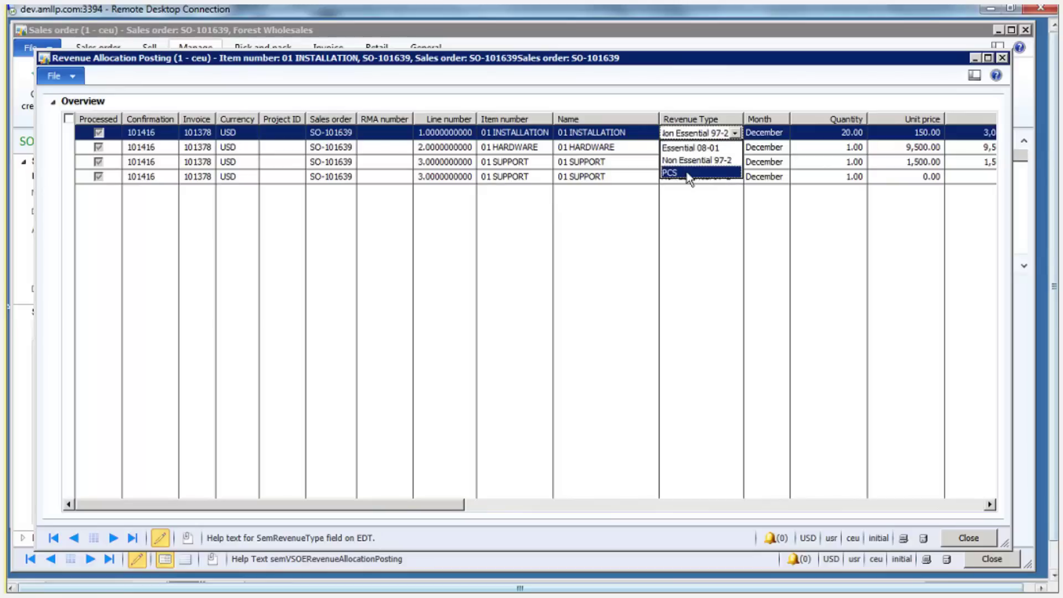
key("Escape")
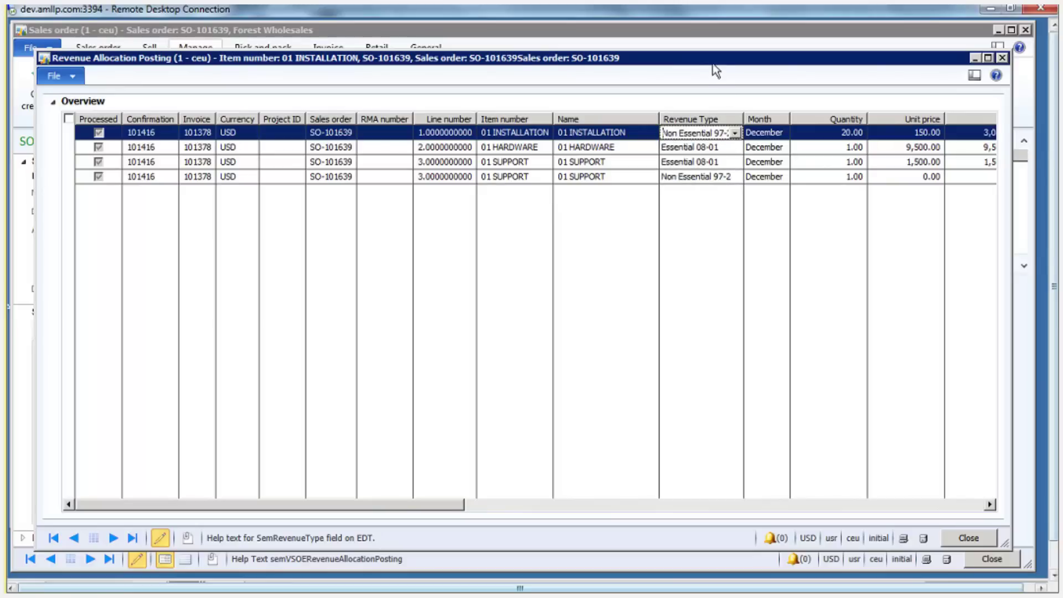
- Review the 01 SUPPORT and 01 INSTALLATION allocation lines, then close the revenue allocation window
left_click(513, 166)
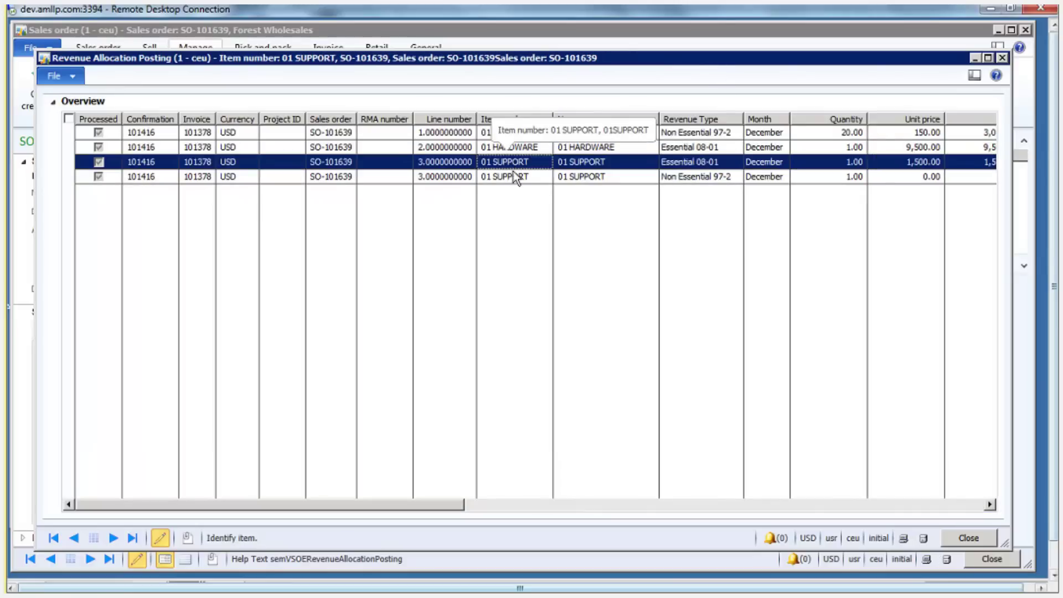
left_click(991, 506)
left_click(991, 505)
left_click(991, 505)
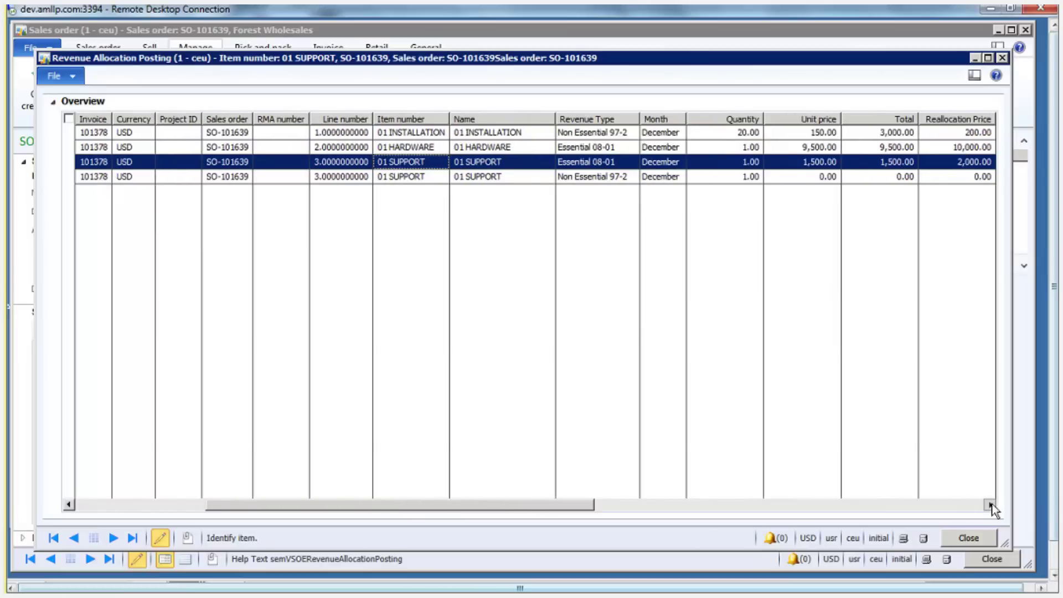
left_click(991, 506)
left_click(992, 505)
left_click(991, 506)
left_click(991, 506)
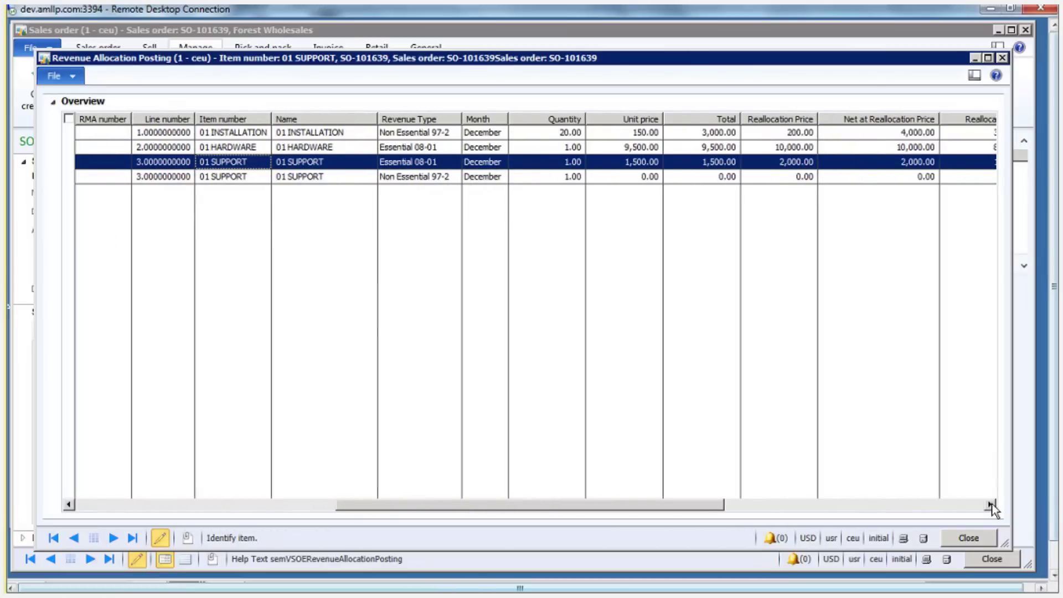
left_click(991, 506)
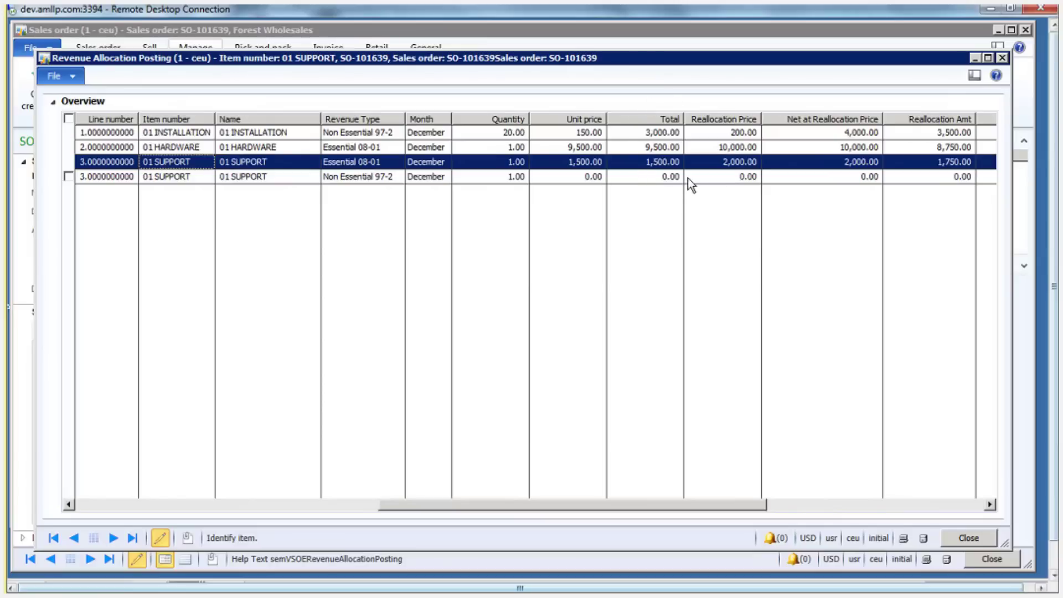
left_click(640, 133)
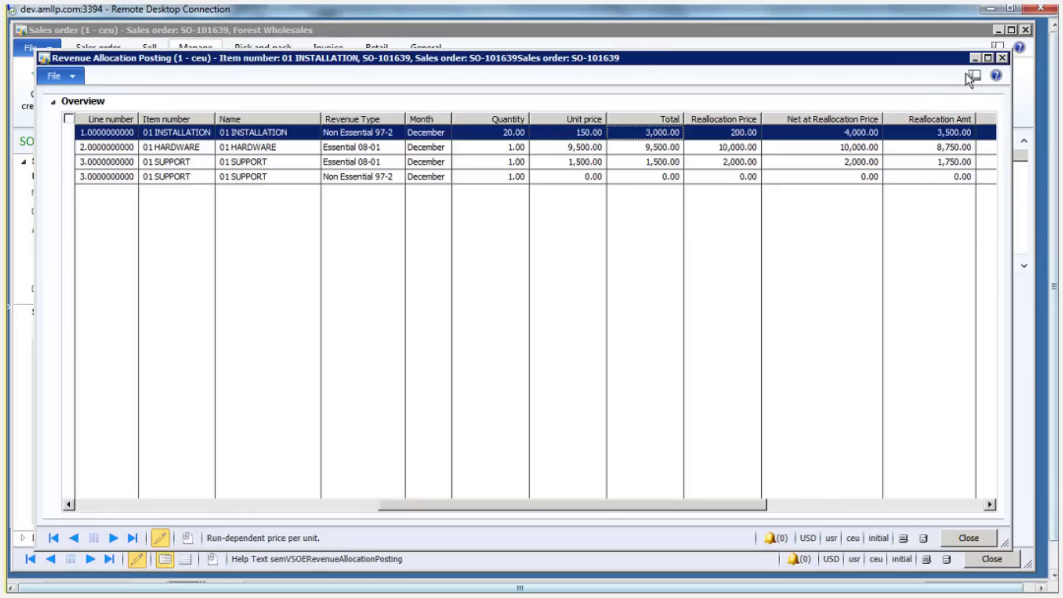
left_click(1002, 58)
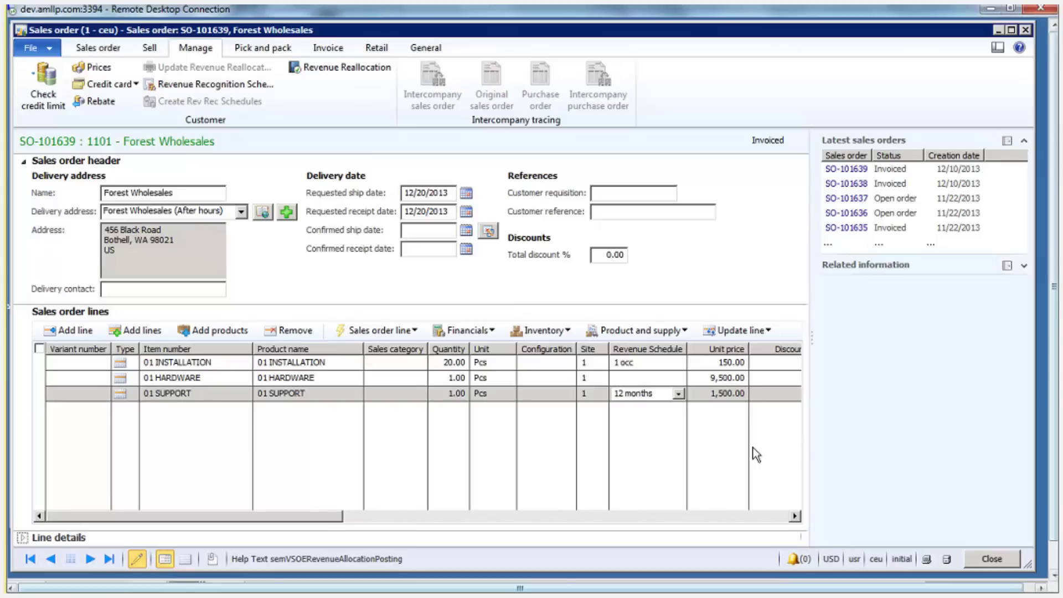
- Check the 01 SUPPORT line's co-terms, 1/1/2014 to 12/31/2014 over 12 occurrences, then open the deferred revenue schedule
left_click(637, 393)
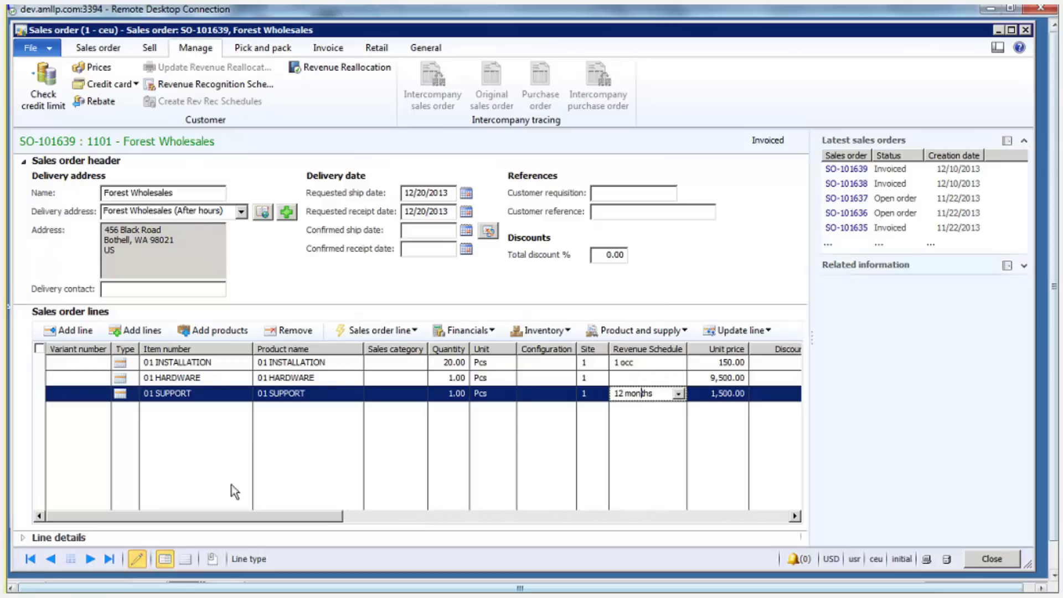
left_click(24, 537)
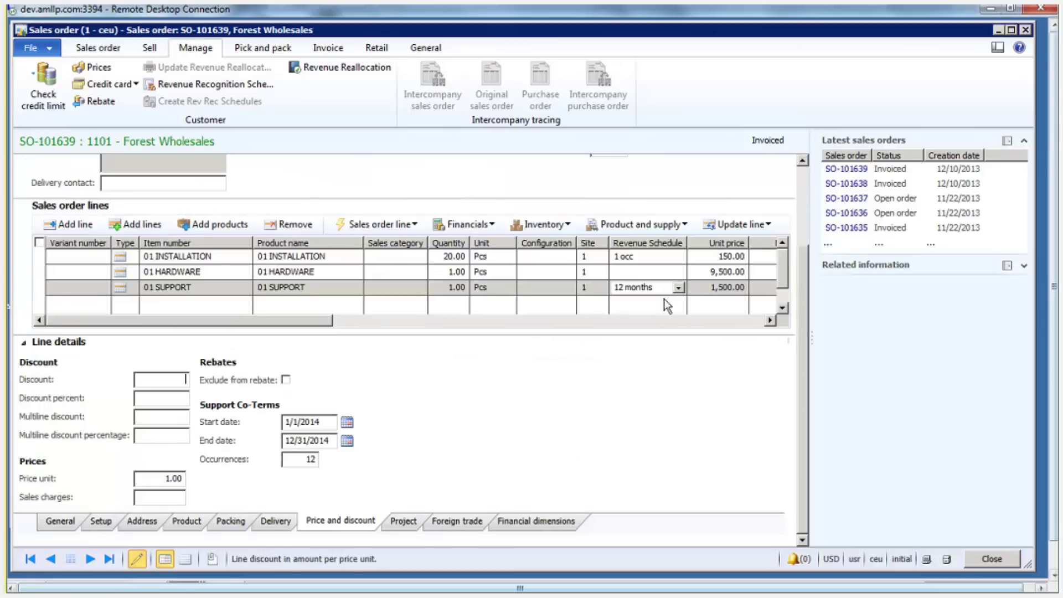
left_click(330, 440)
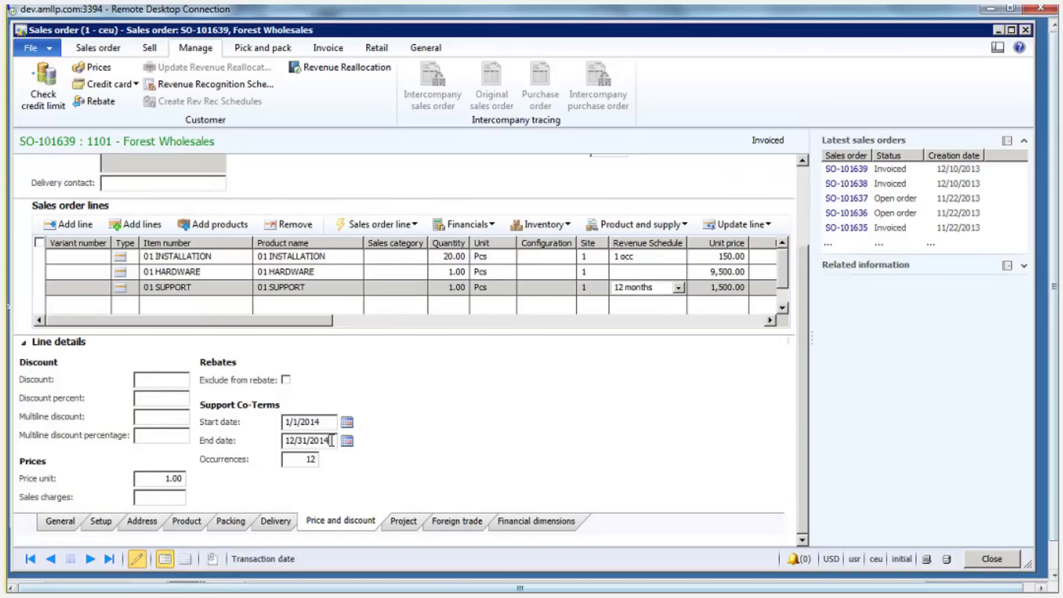
left_click(657, 288)
left_click(306, 422)
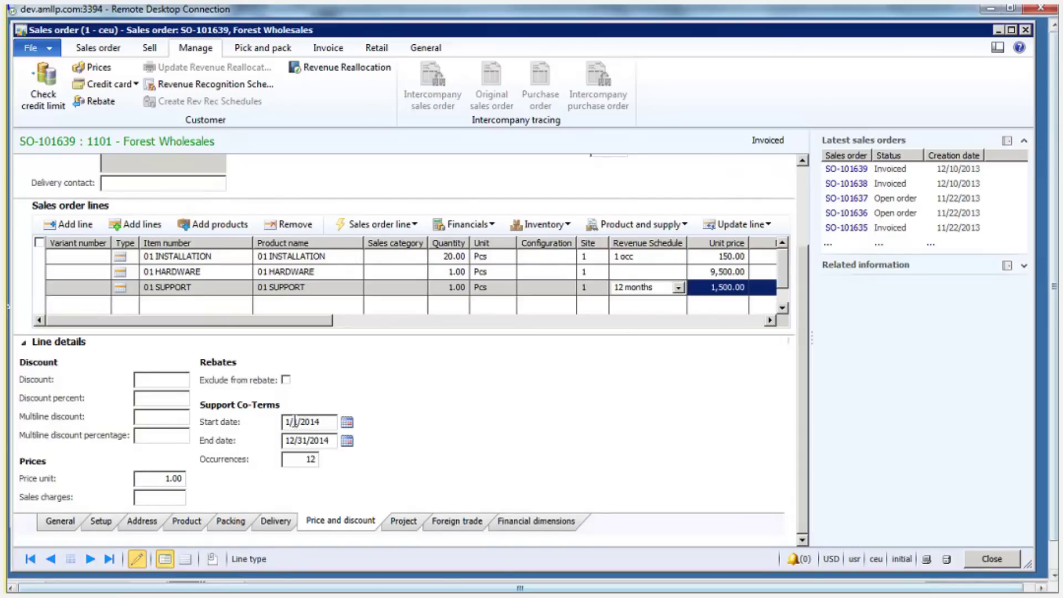
left_click(317, 440)
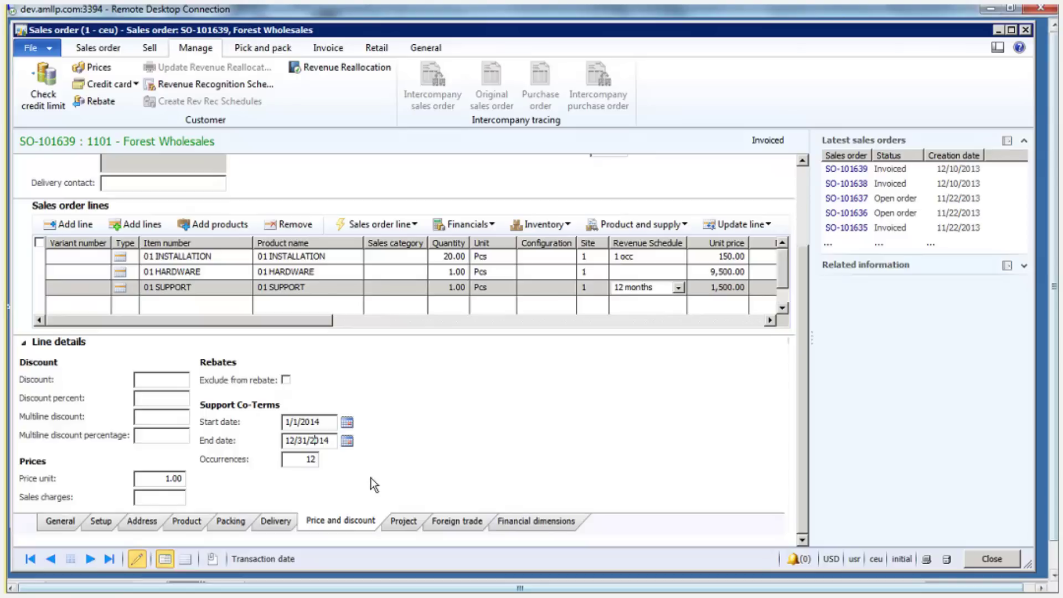
left_click(248, 88)
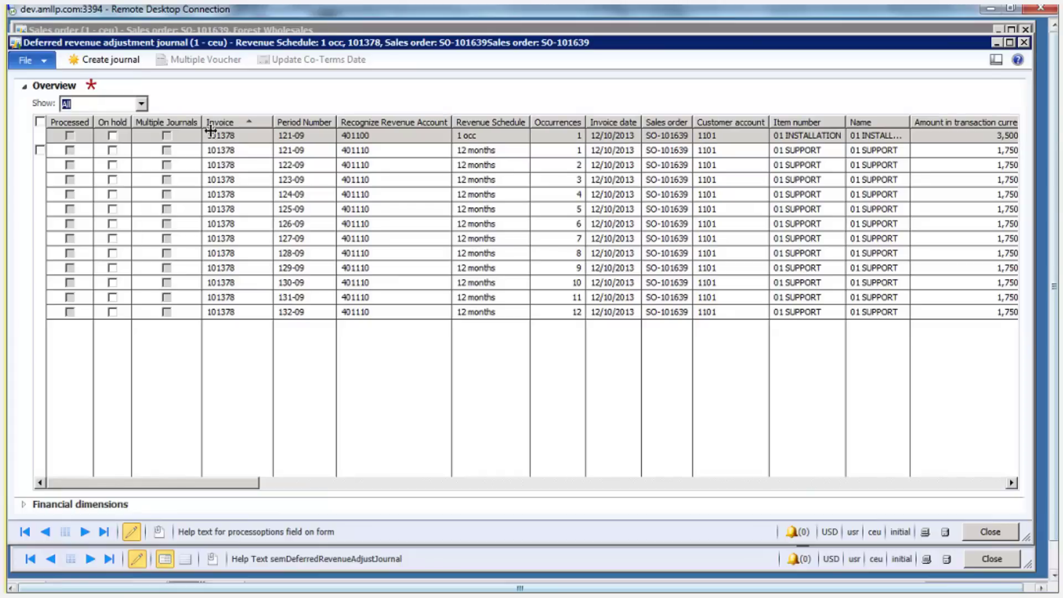
left_click(113, 136)
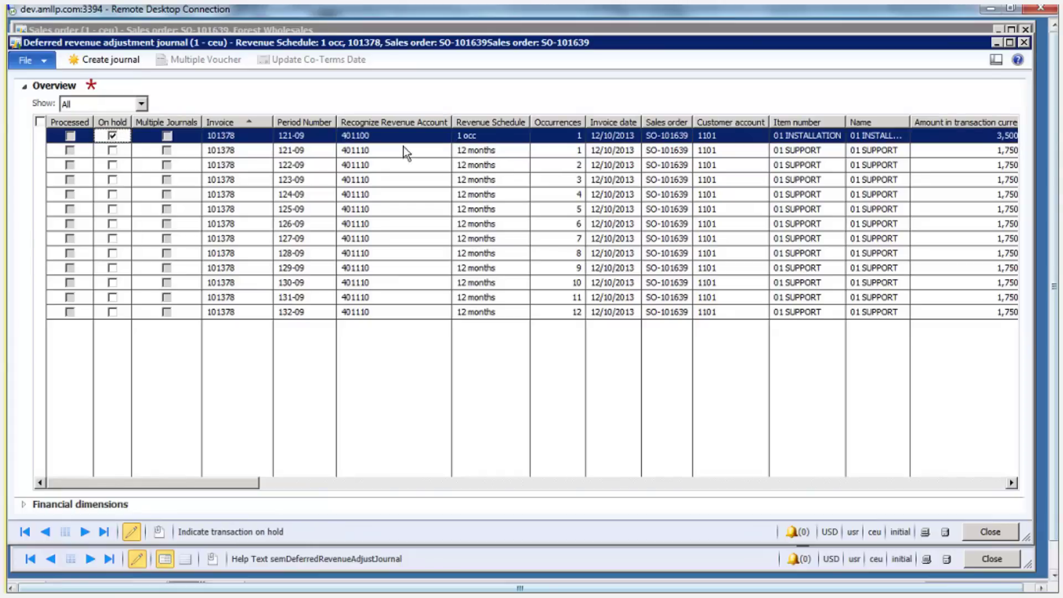
left_click(324, 165)
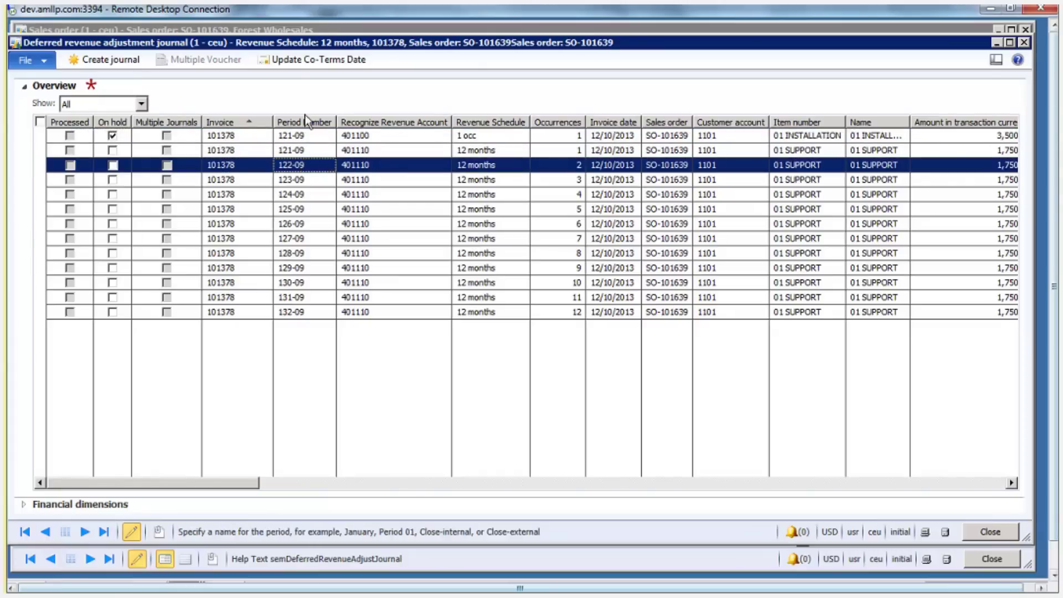
left_click(298, 62)
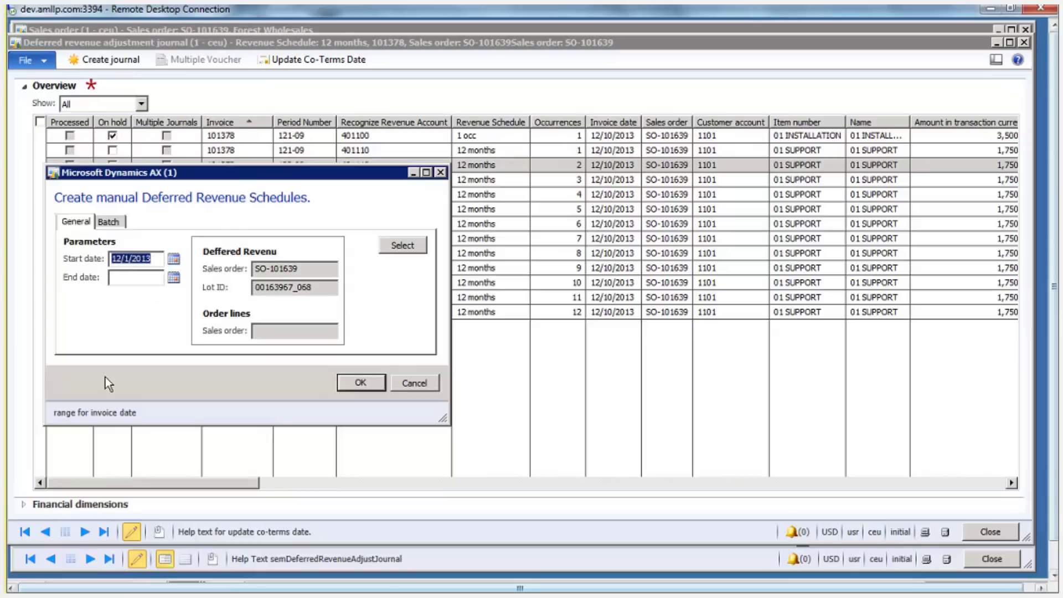
left_click(414, 383)
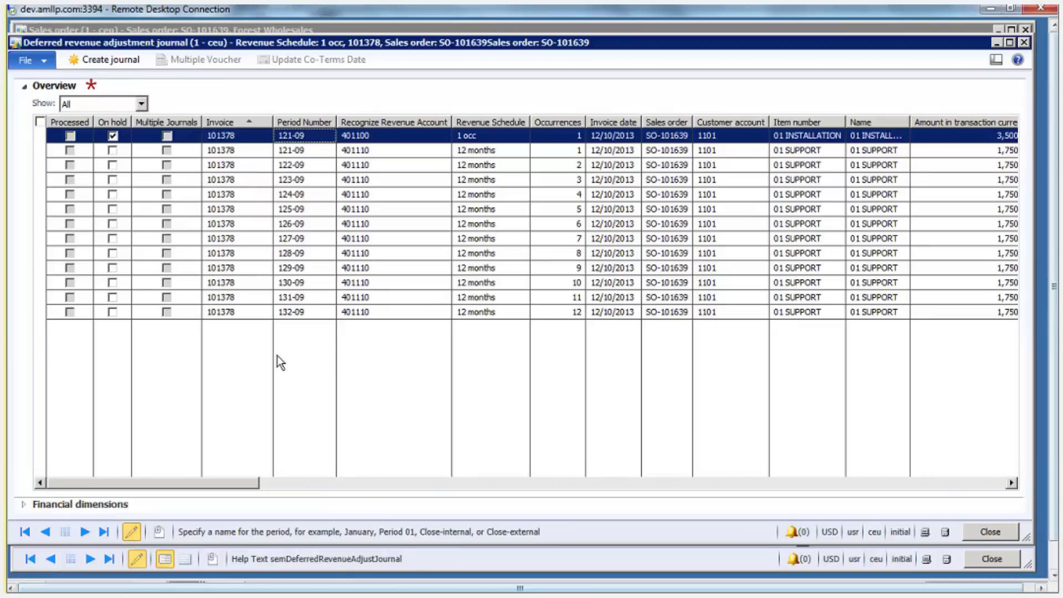
left_click(1011, 483)
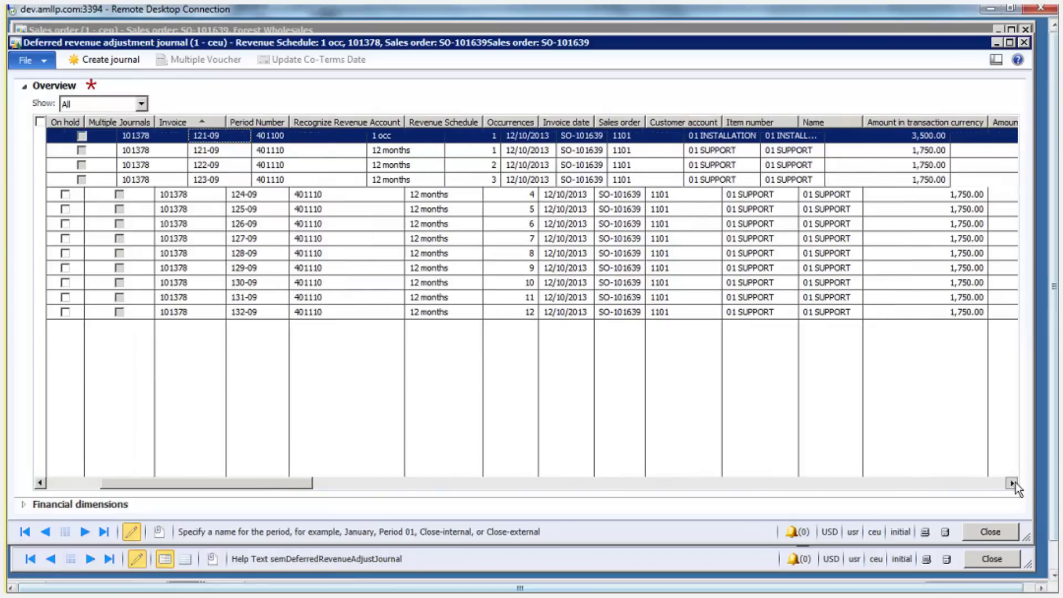
left_click(1012, 483)
left_click(1012, 483)
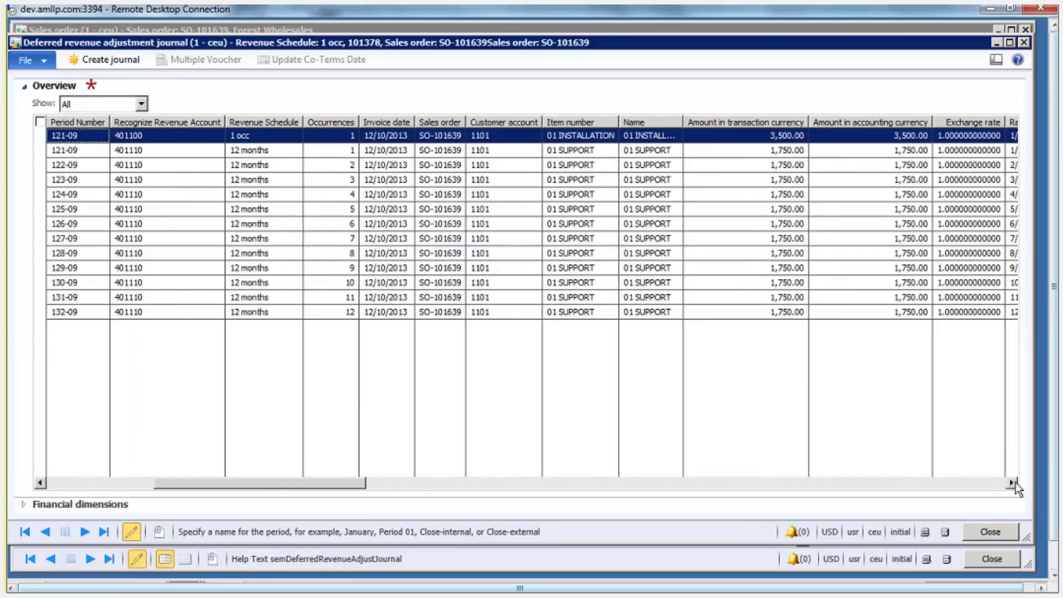
left_click(1012, 483)
left_click(1012, 483)
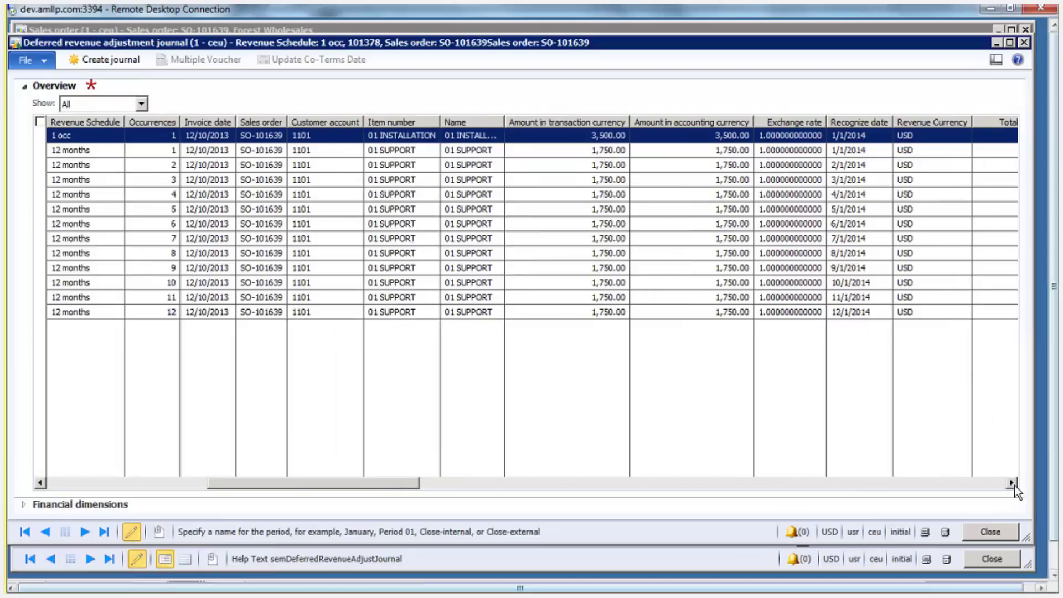
left_click(1012, 483)
left_click(1012, 483)
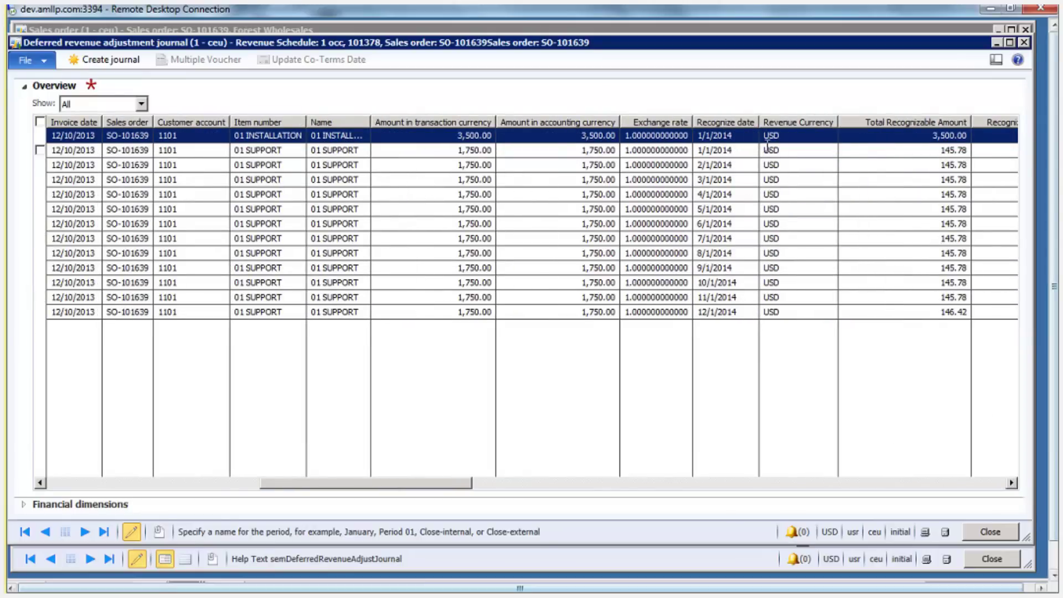
left_click(708, 149)
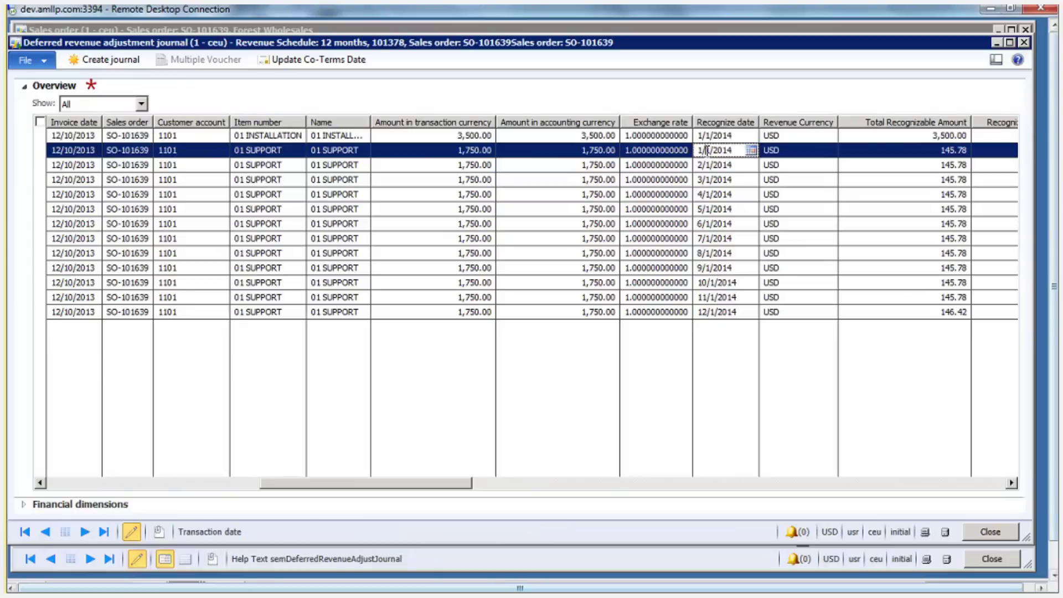
left_click(744, 312)
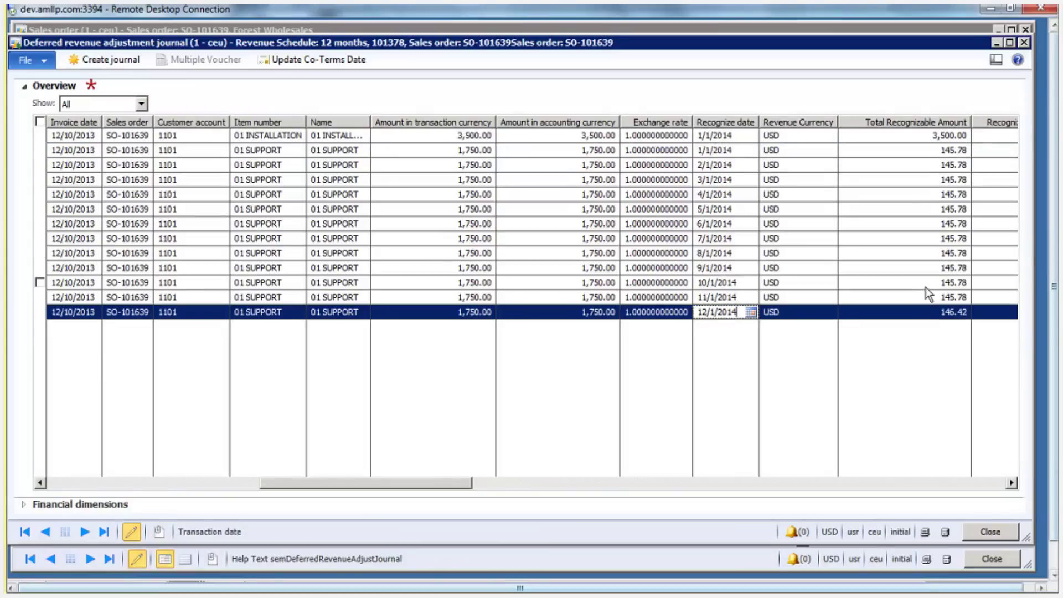
left_click(732, 137)
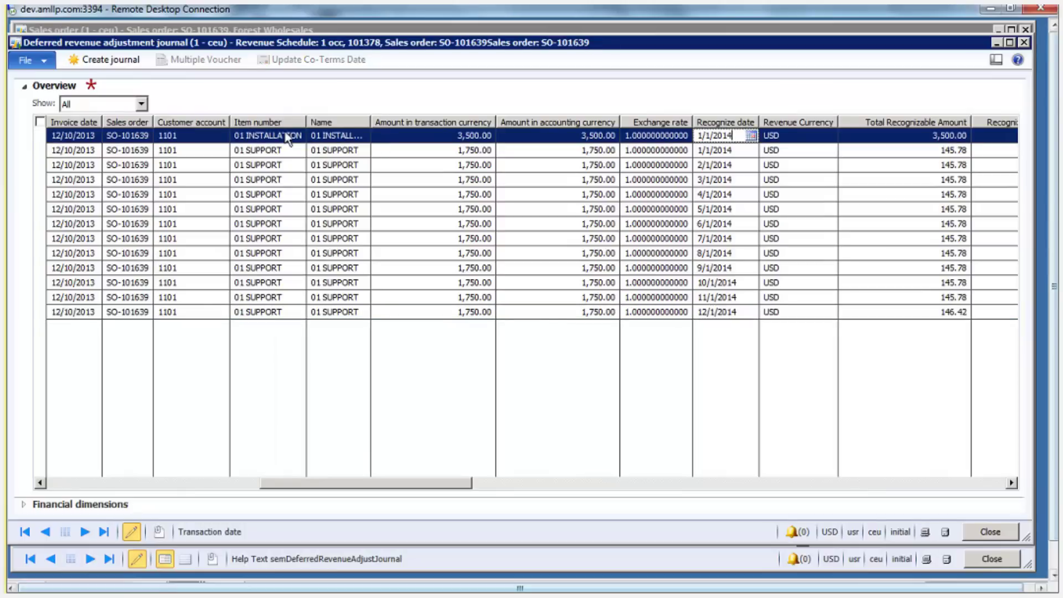
left_click(72, 483)
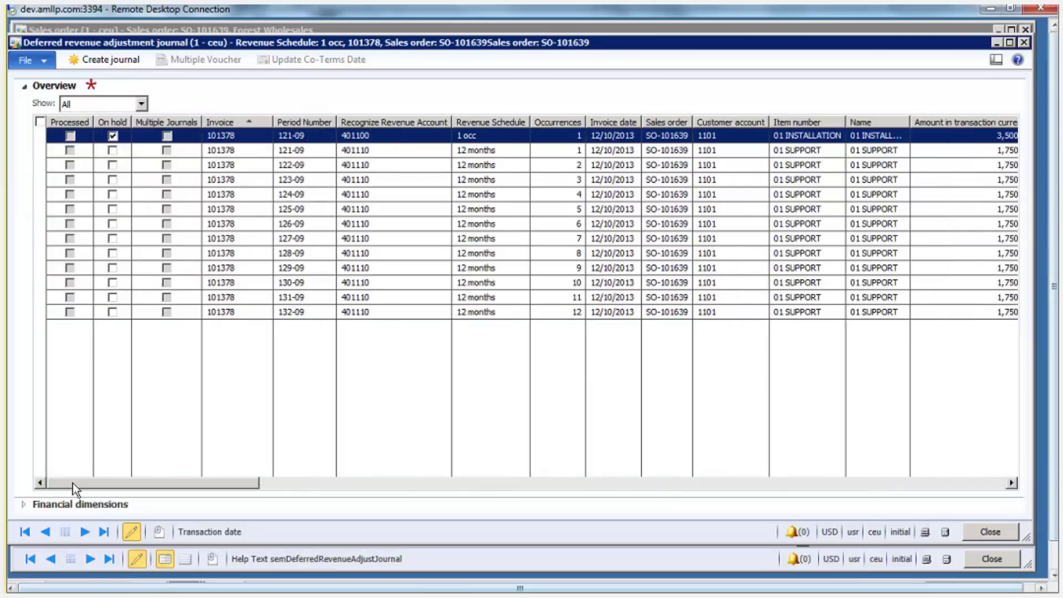
- Clear On hold on the installation line and start a revenue journal by Revenue Schedule Date
left_click(113, 137)
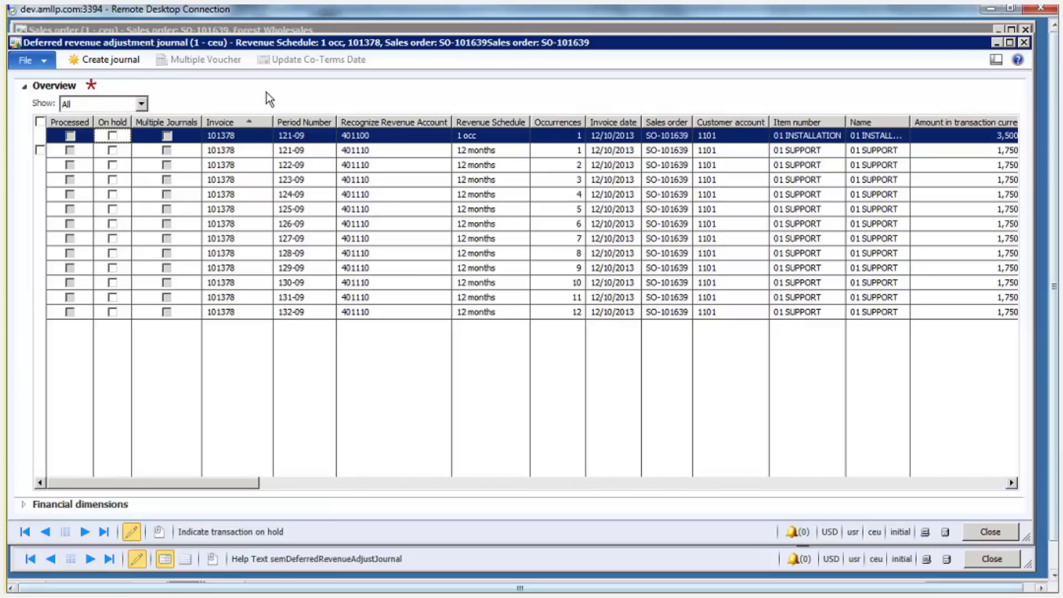
left_click(113, 59)
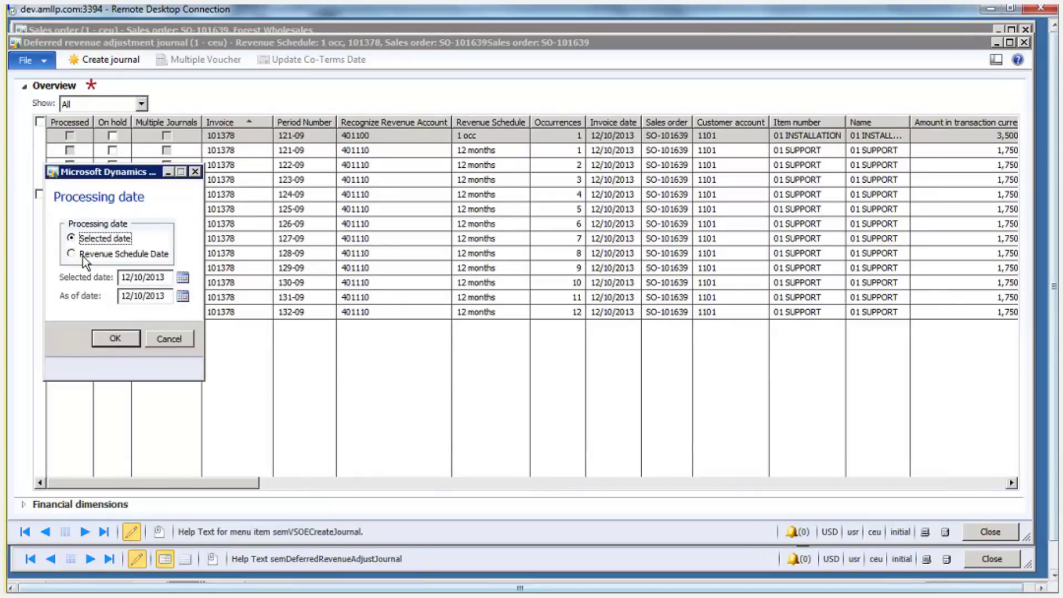
left_click(118, 254)
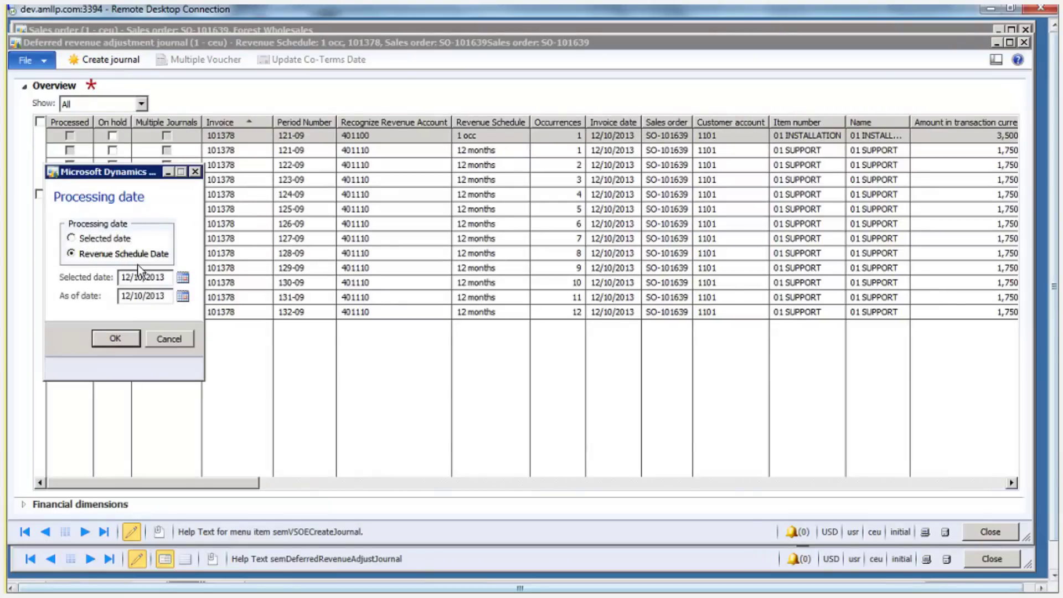
left_click(157, 278)
left_click(134, 296)
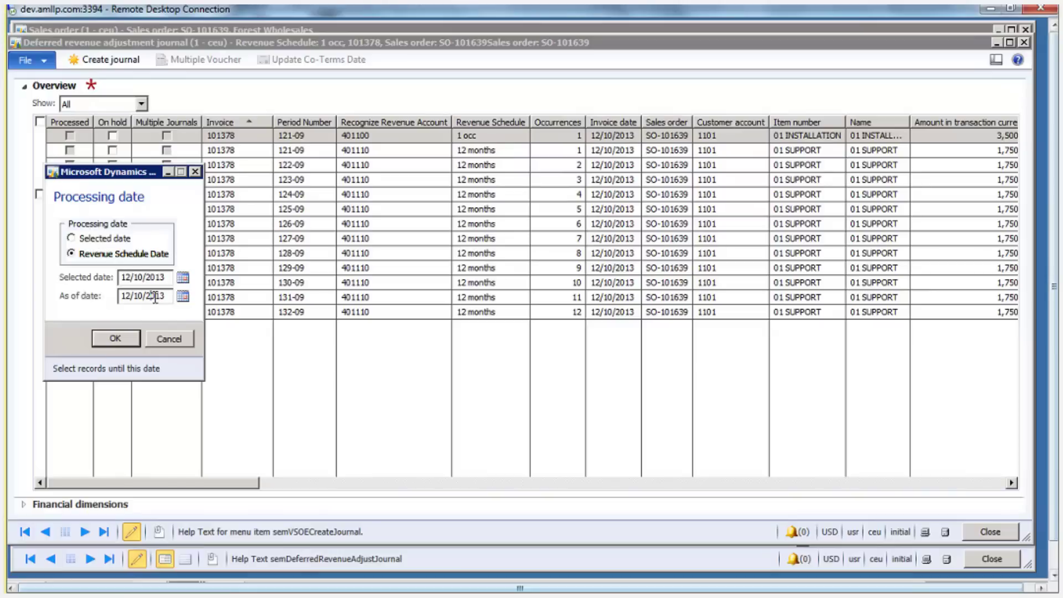
- Cancel the journal creation, dismiss the Infolog, and close the deferred revenue adjustment journal
left_click(169, 339)
left_click(354, 404)
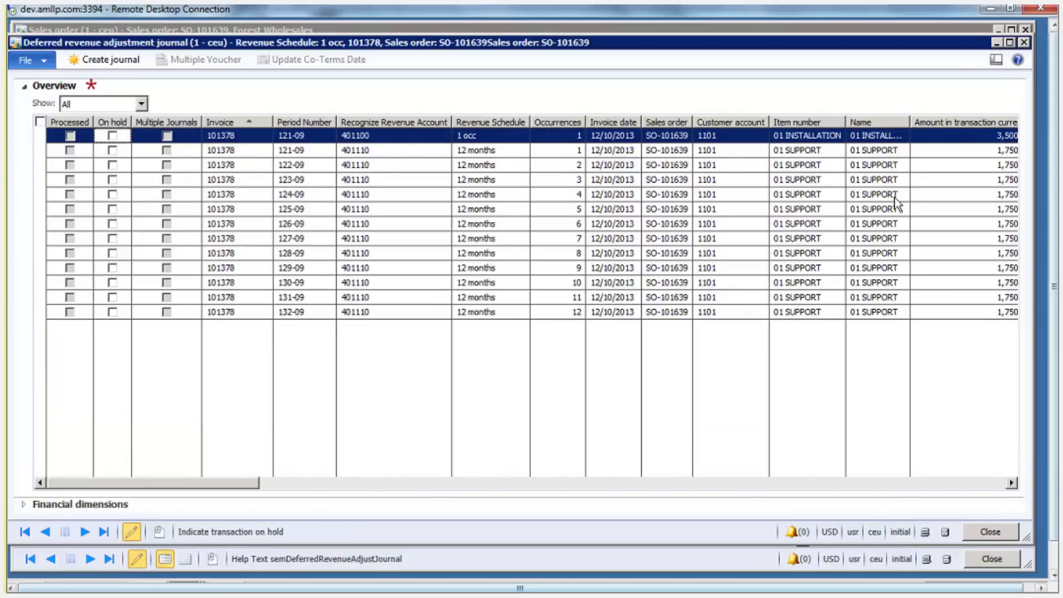
left_click(1024, 42)
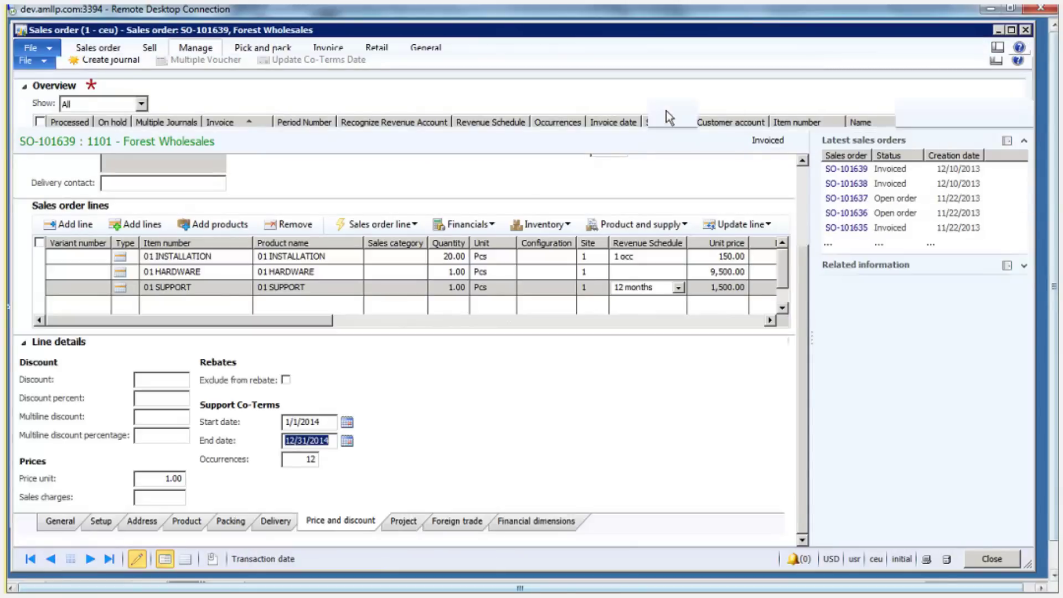